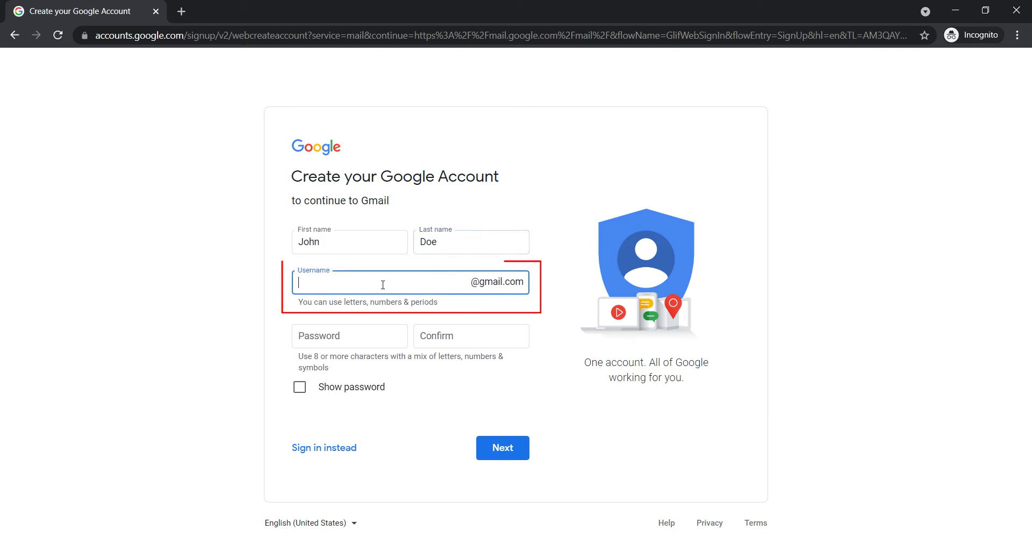
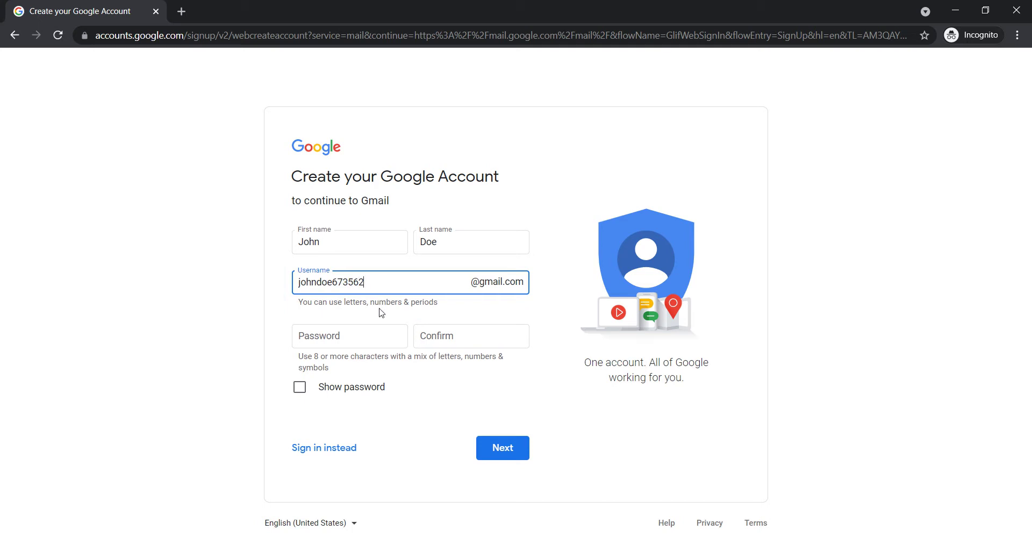
# Enter the chosen Gmail username and the account password twice, then submit the form
pyautogui.click(370, 336)
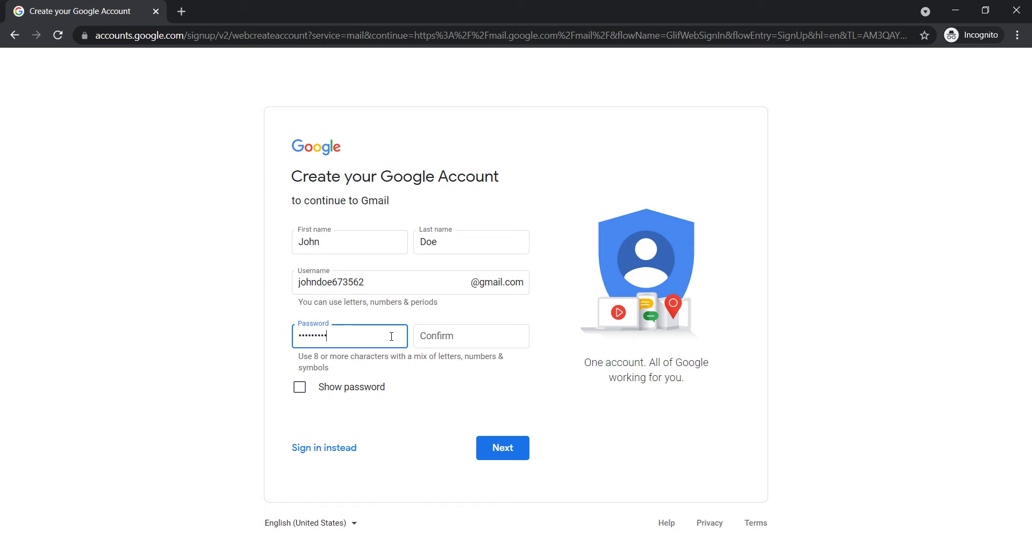
pyautogui.click(477, 336)
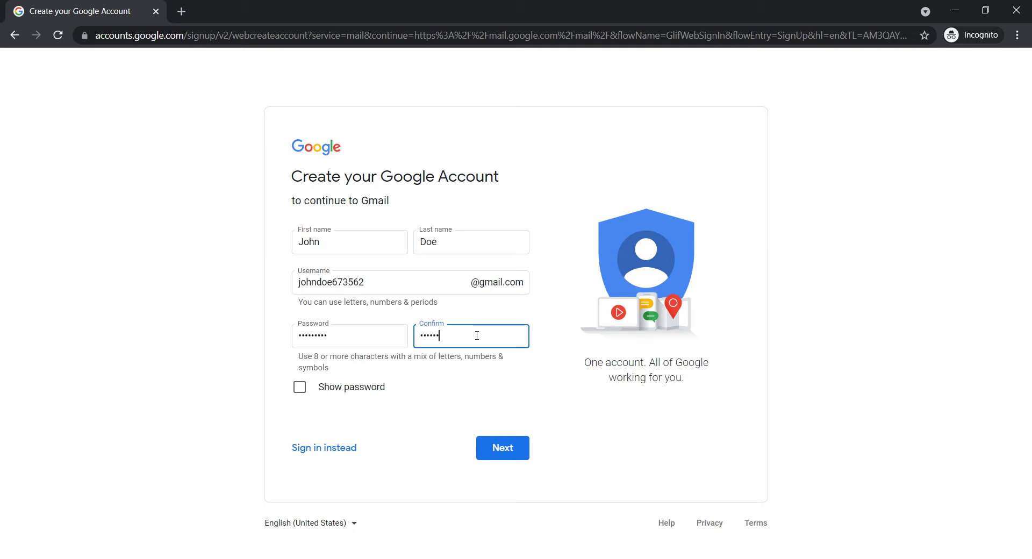
pyautogui.write('a')
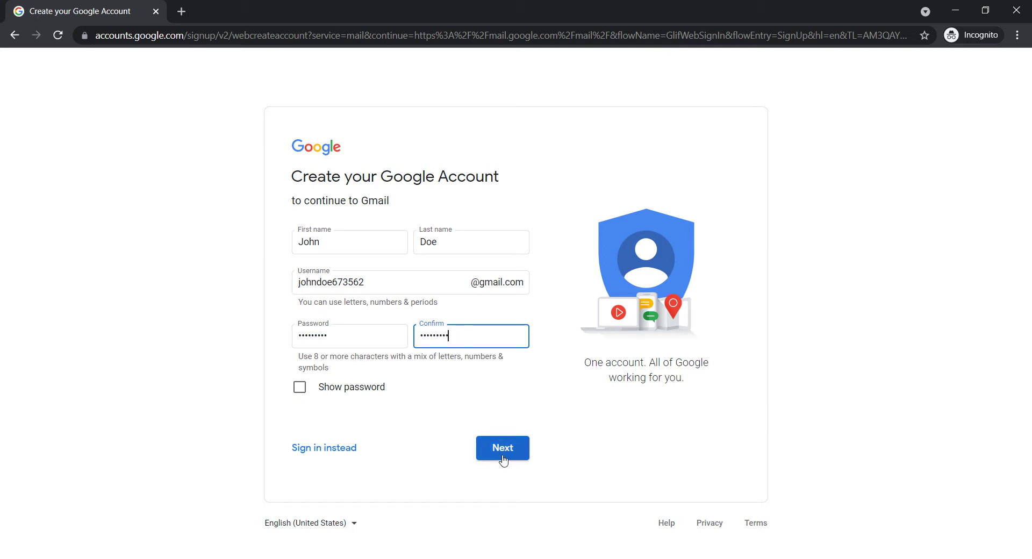
pyautogui.click(503, 460)
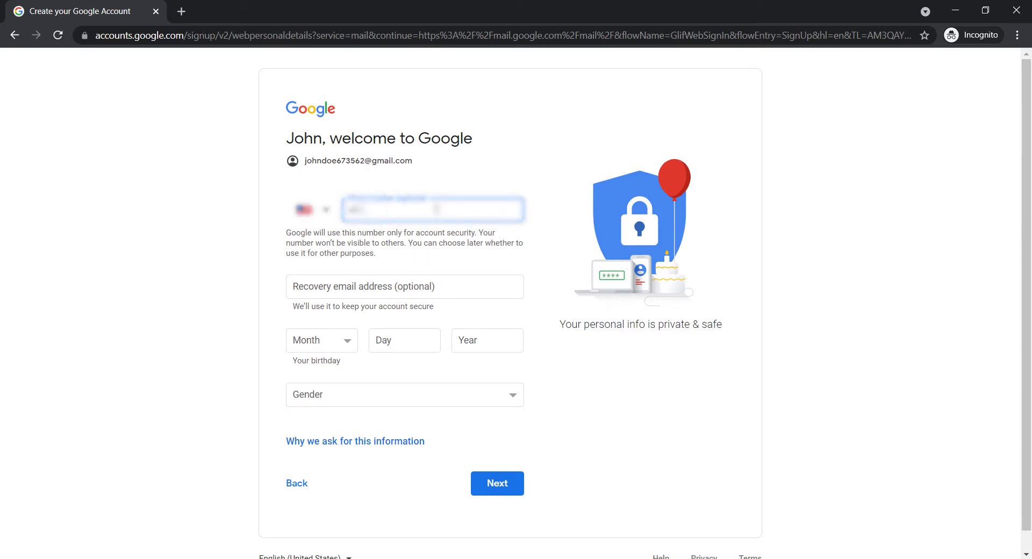
# Enter the phone number and a birthday of January 1, 1998
pyautogui.write('765000000')
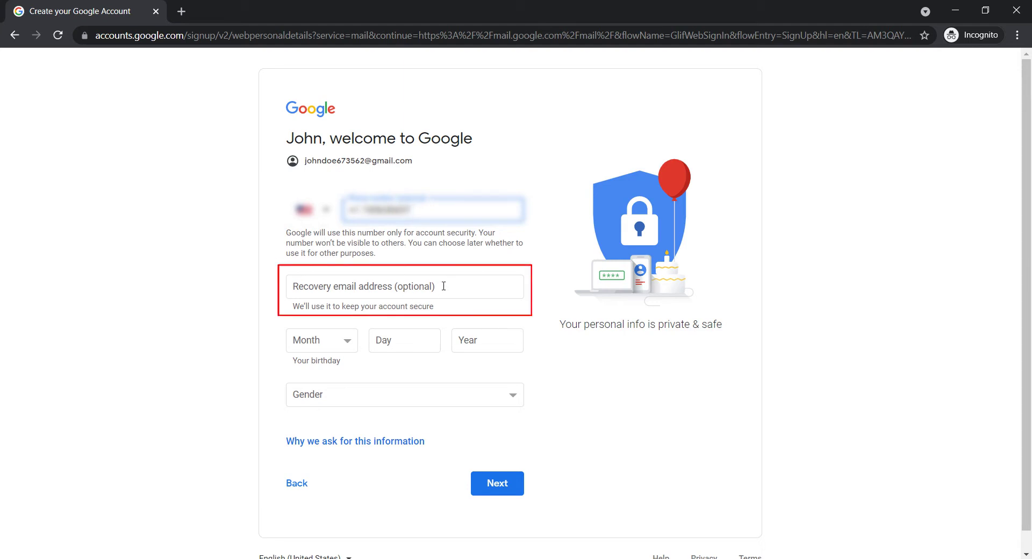
pyautogui.click(443, 286)
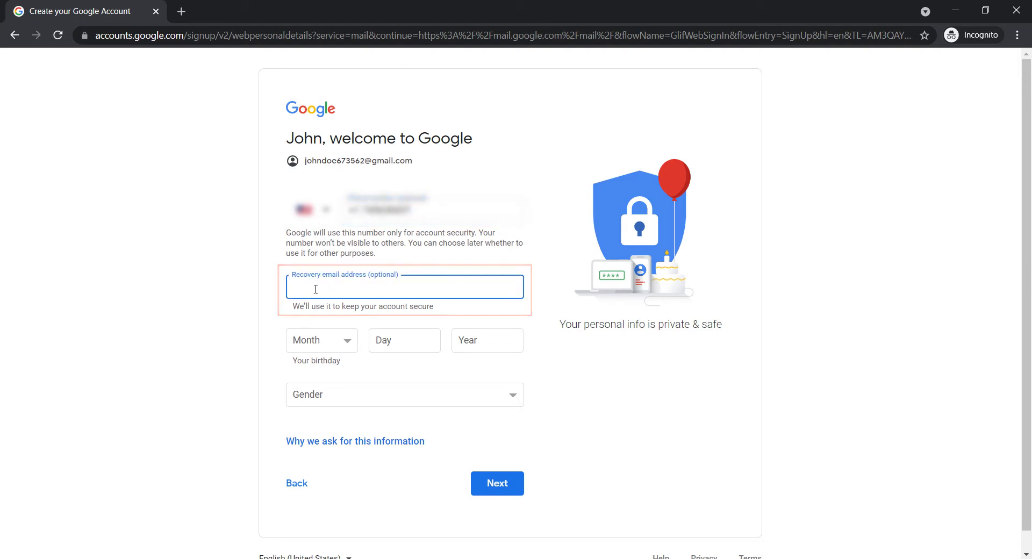
pyautogui.click(344, 343)
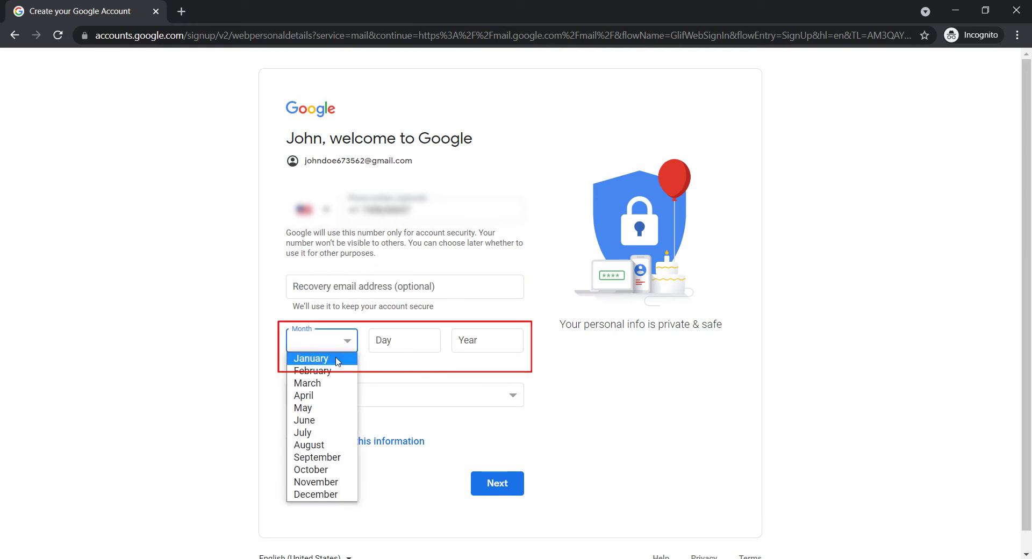
pyautogui.click(337, 358)
pyautogui.click(408, 338)
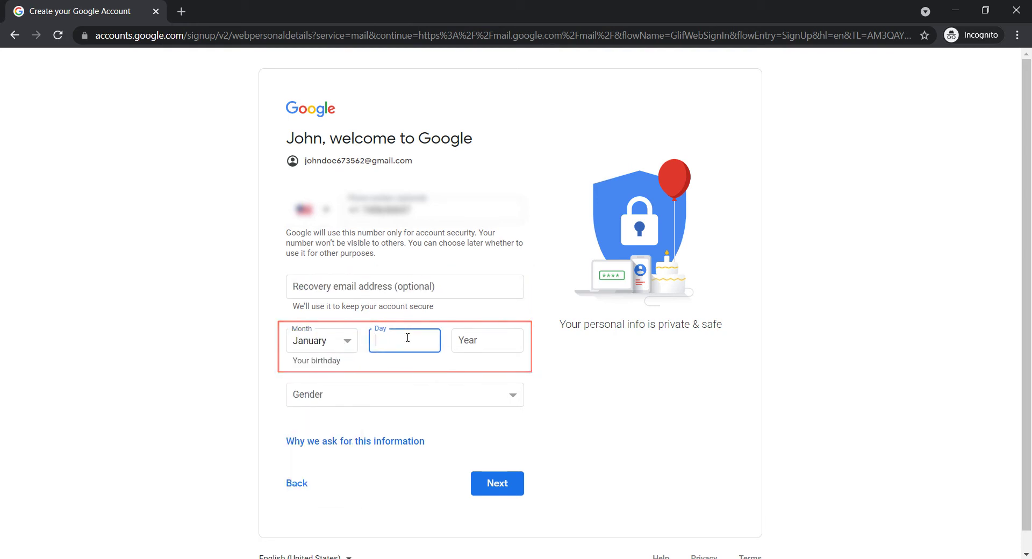
pyautogui.click(505, 342)
pyautogui.write('1998')
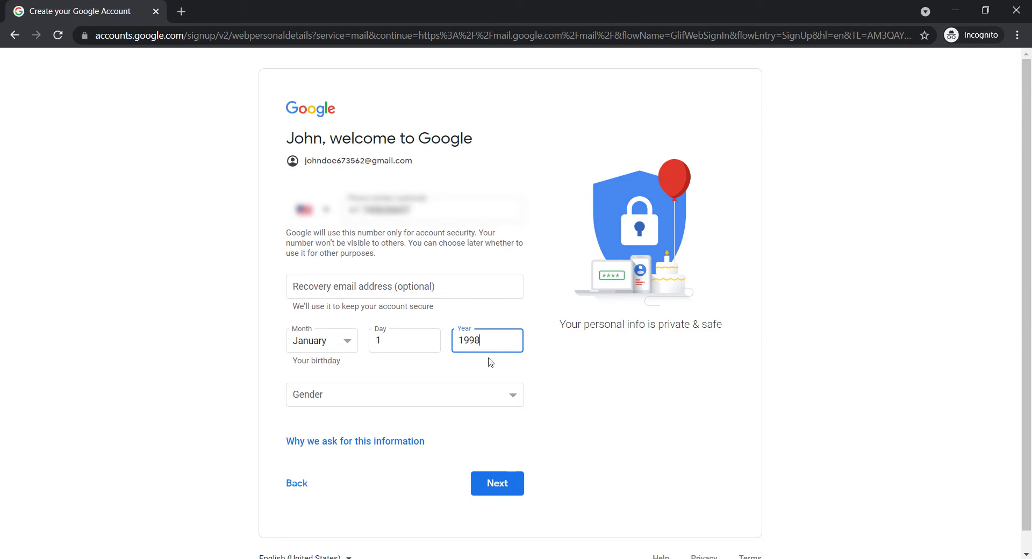
# Set the gender to Male and submit the personal details
pyautogui.click(357, 400)
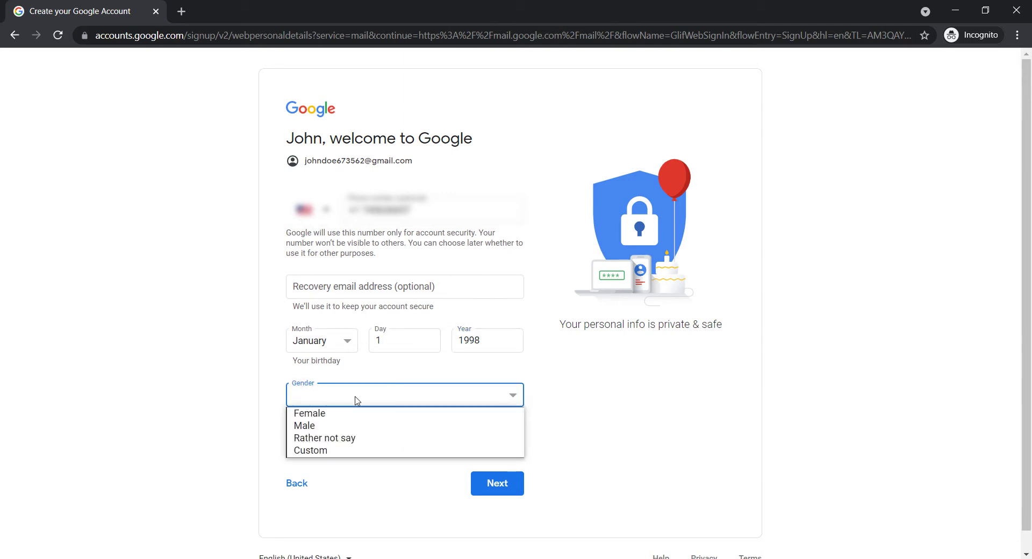
pyautogui.click(311, 426)
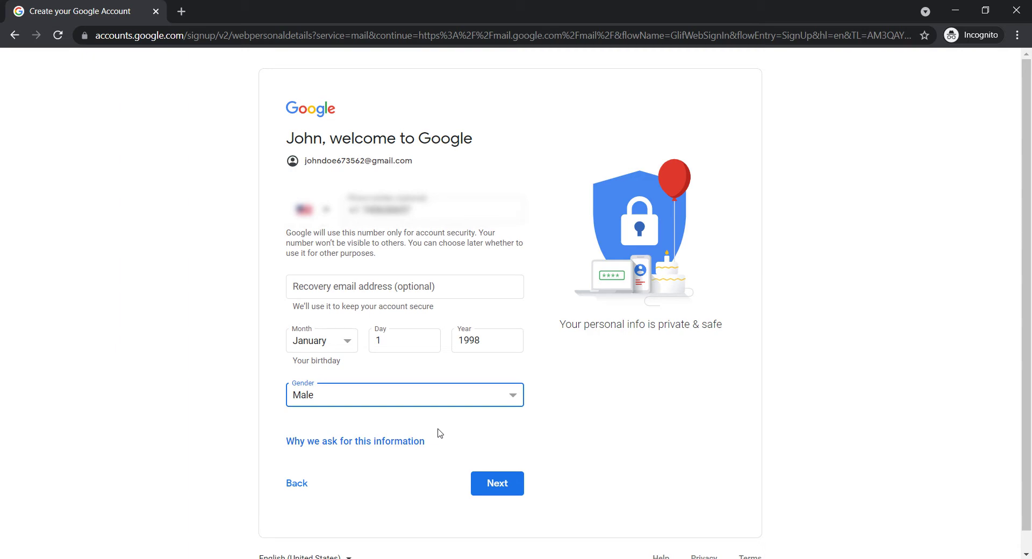
pyautogui.click(499, 494)
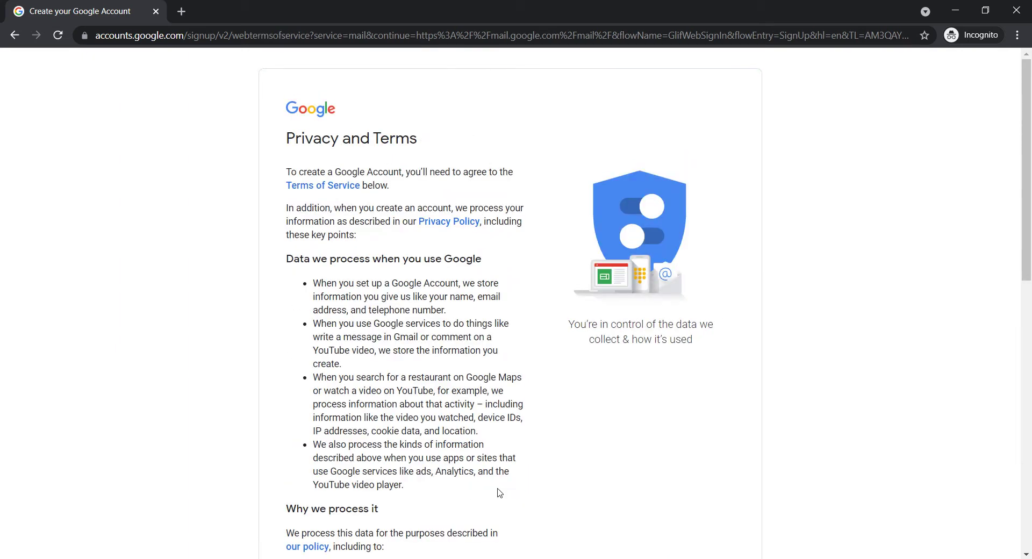
# Scroll through the Privacy and Terms and agree to them, creating the account
pyautogui.scroll(-10, 500, 493)
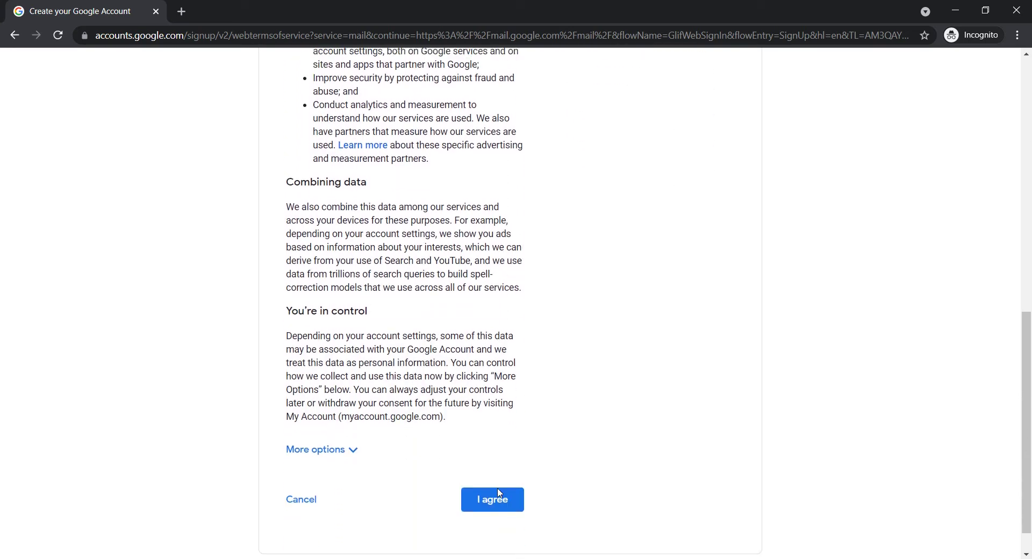
pyautogui.scroll(-1, 499, 492)
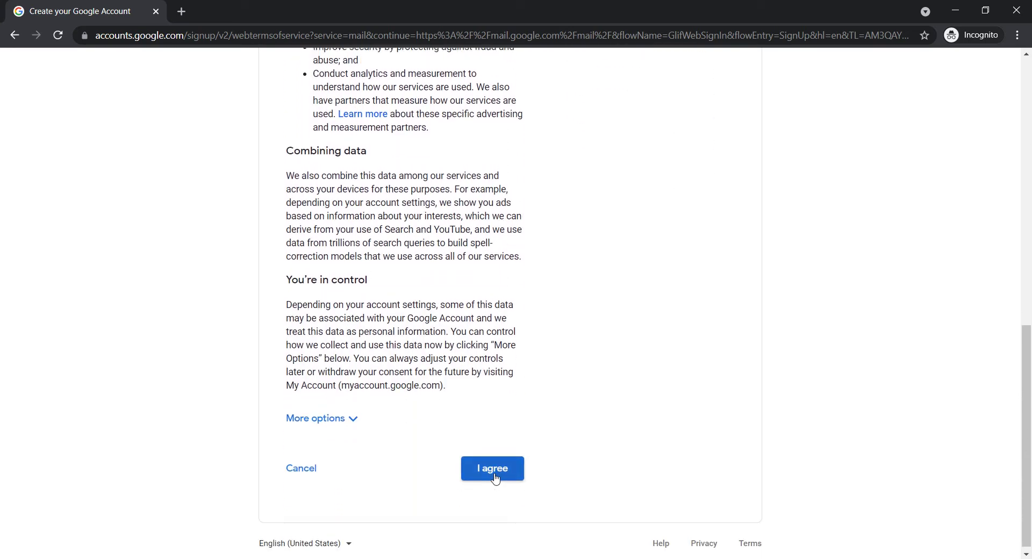
pyautogui.click(496, 477)
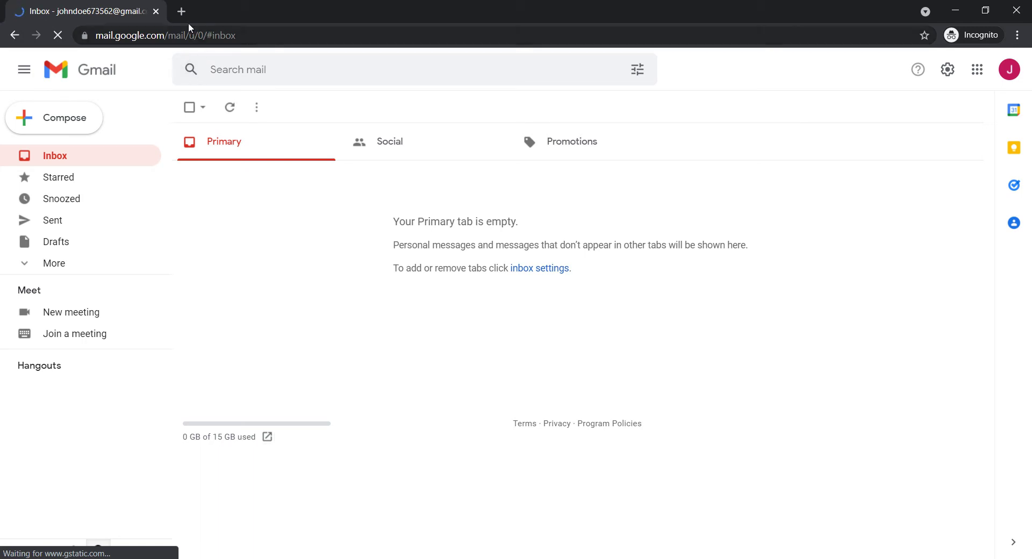
# Load youtube.com in the current tab via the address bar
pyautogui.click(167, 35)
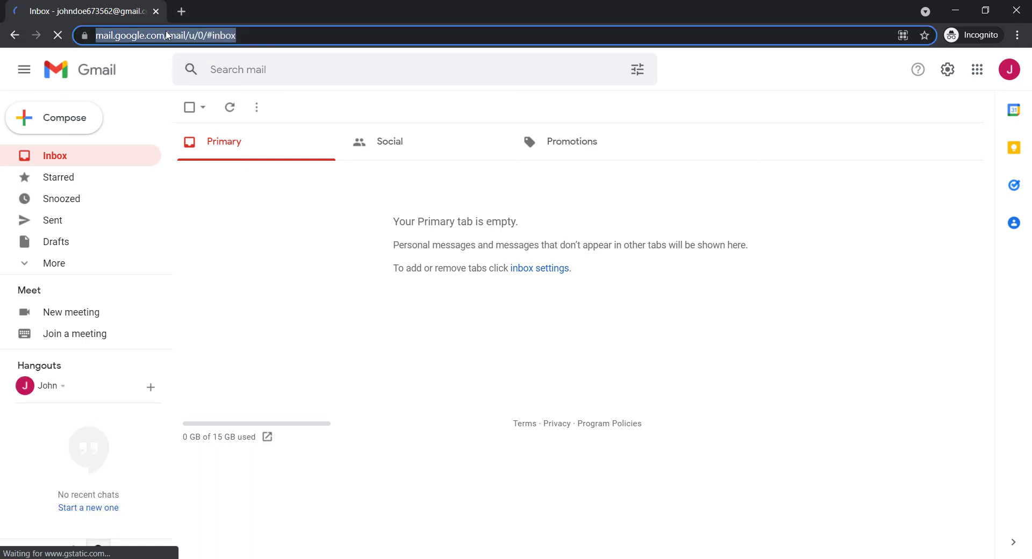
pyautogui.write('y')
pyautogui.press('Return')
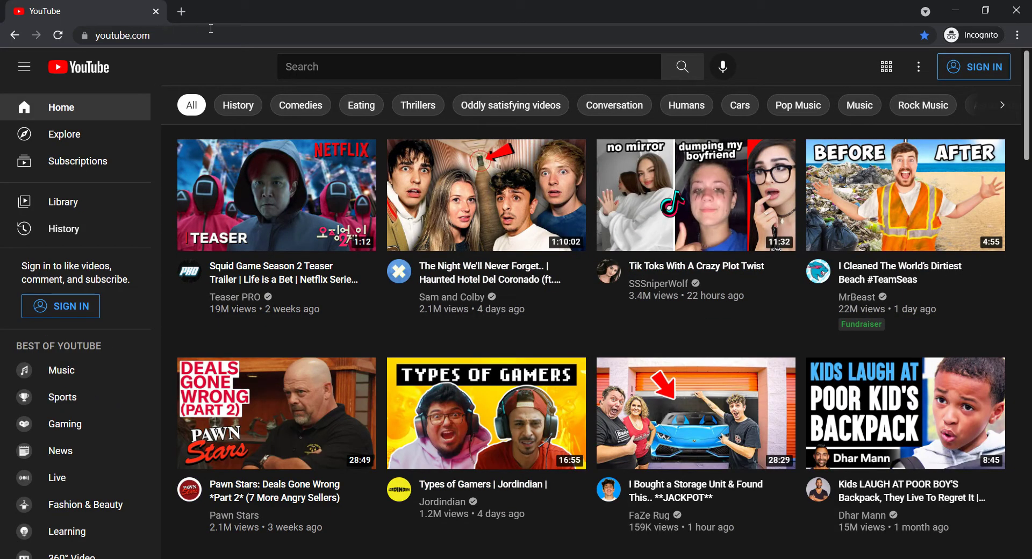
# Sign in to YouTube with the new account and list all its channels, currently none
pyautogui.click(978, 83)
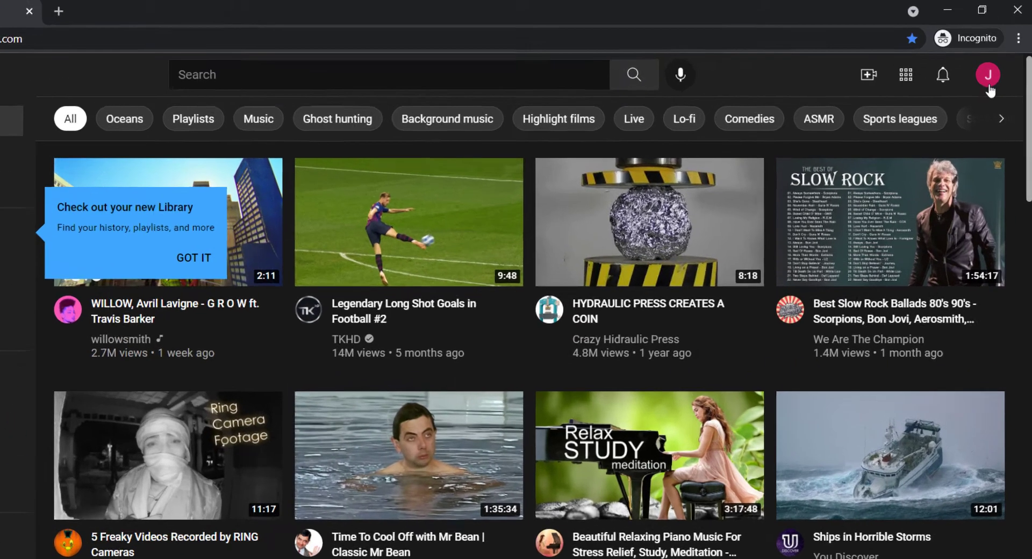
pyautogui.click(989, 86)
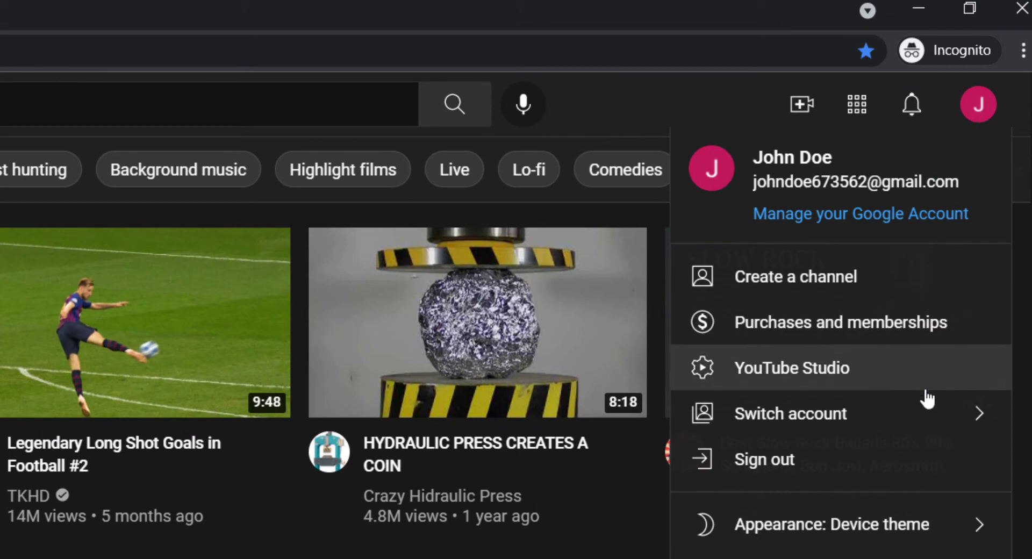
pyautogui.click(937, 417)
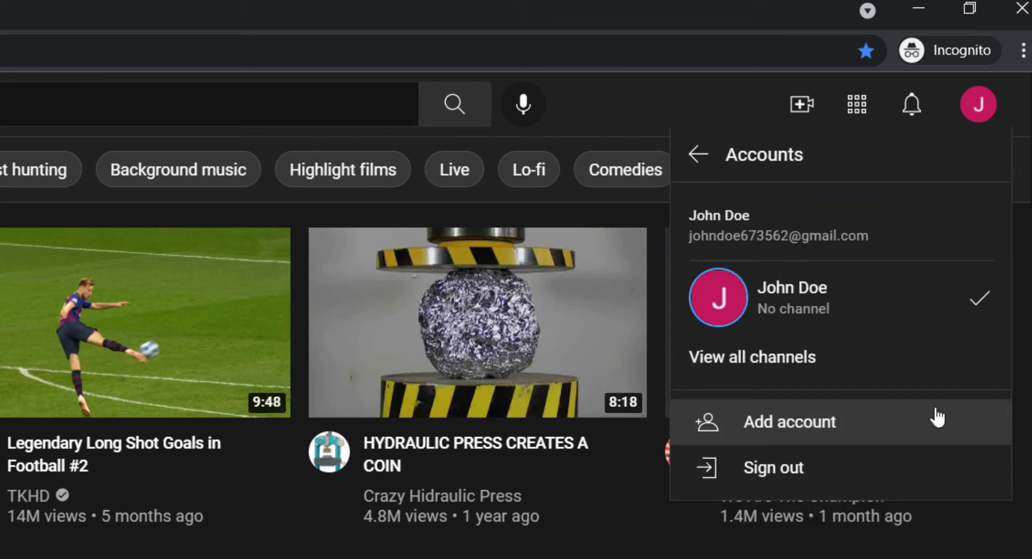
pyautogui.click(835, 367)
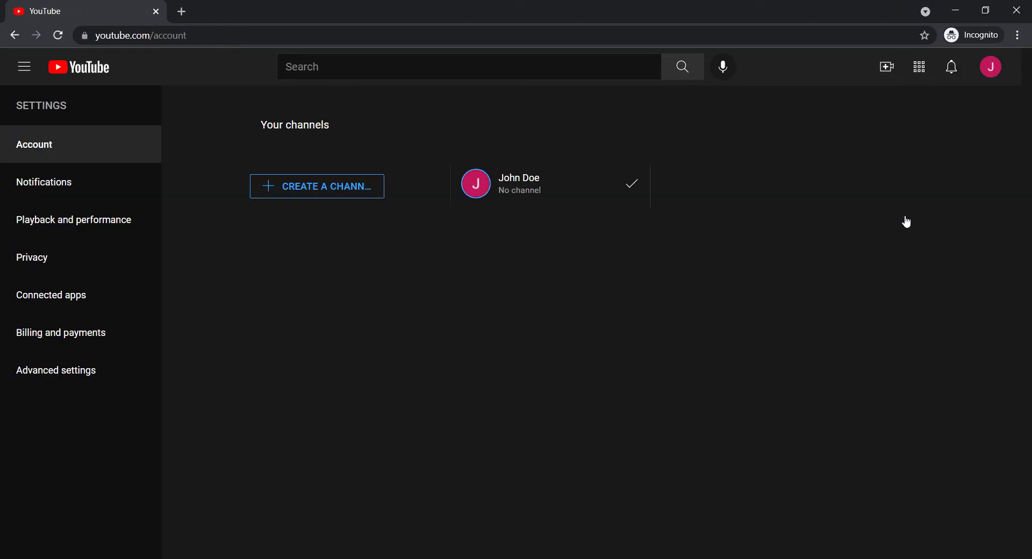
# Create a channel with the account holder's name, accepting the separate Google Account notice
pyautogui.click(321, 202)
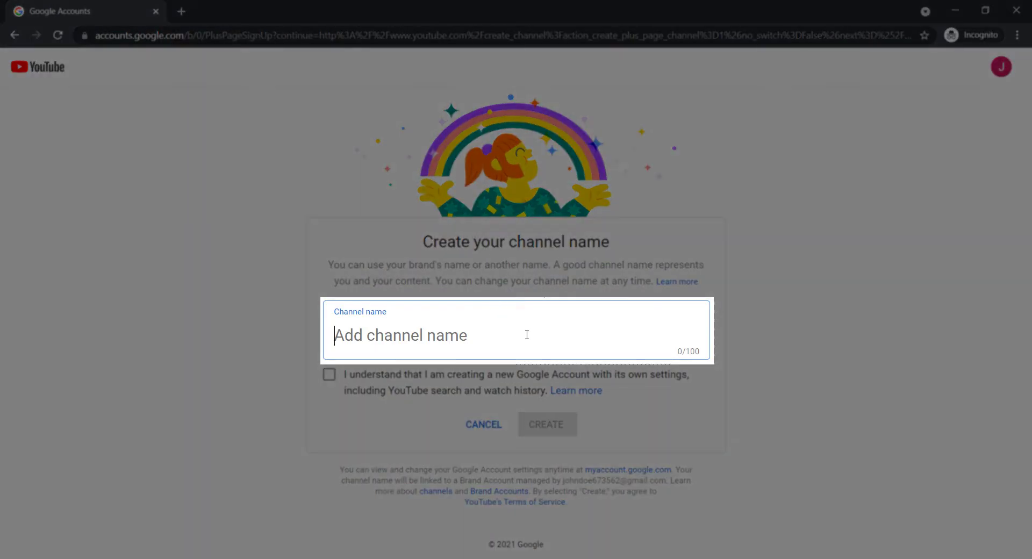
pyautogui.write('Joh')
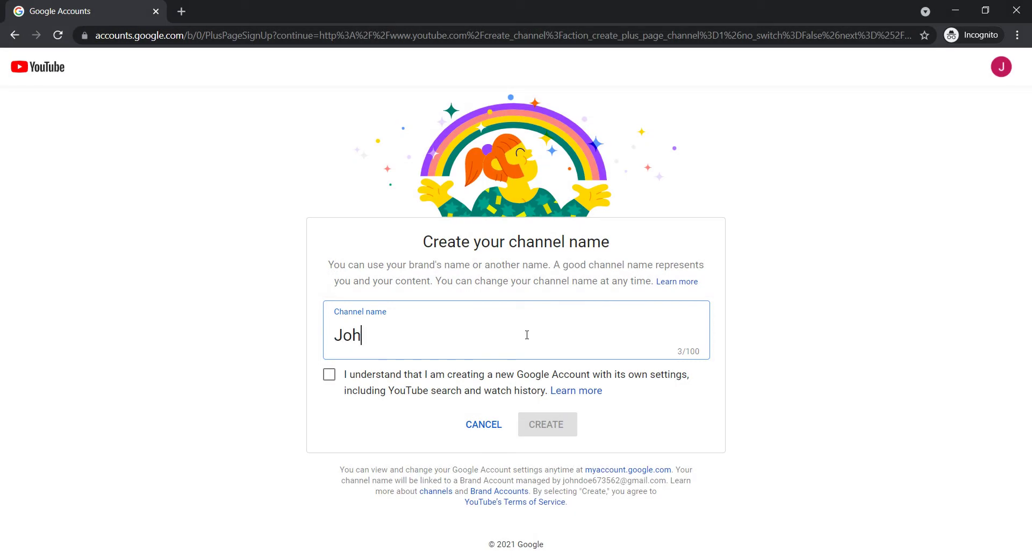
pyautogui.write('n DOE')
pyautogui.click(330, 383)
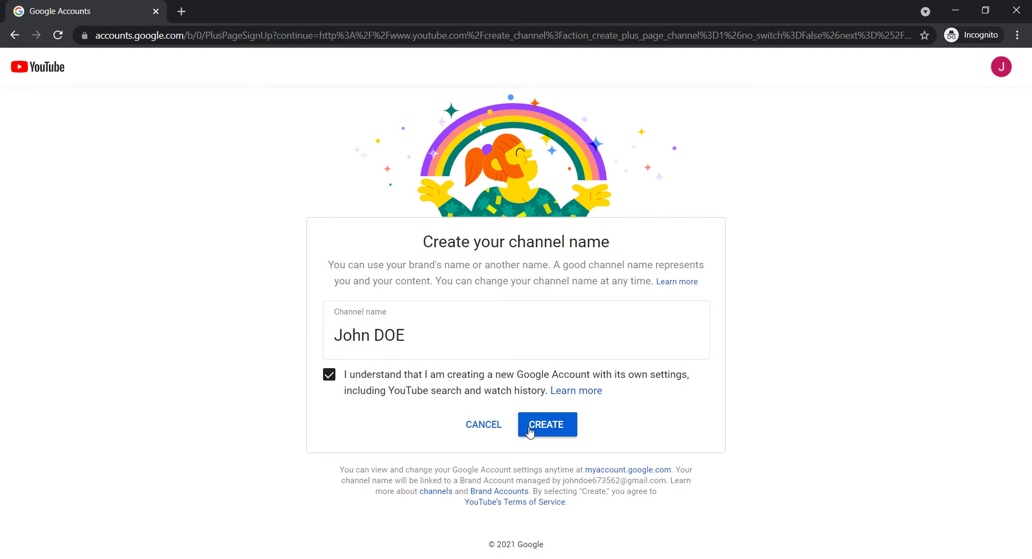
pyautogui.click(547, 435)
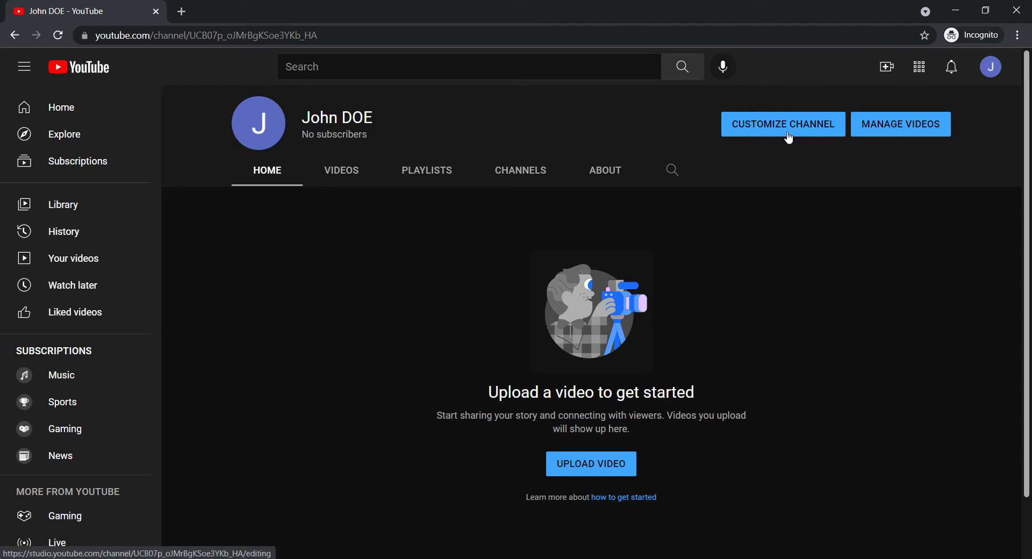
# Open YouTube Studio from the avatar's account menu
pyautogui.click(989, 79)
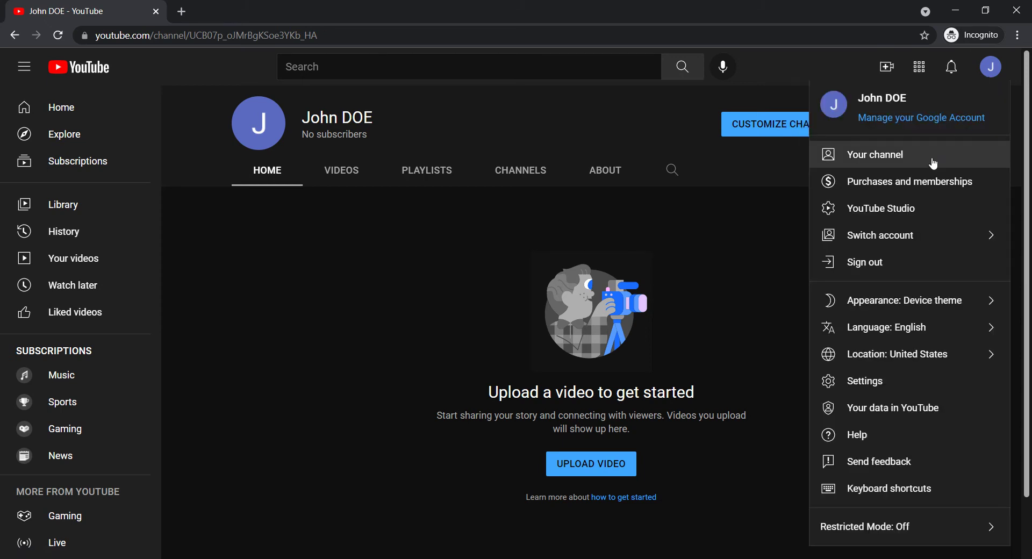
pyautogui.click(893, 220)
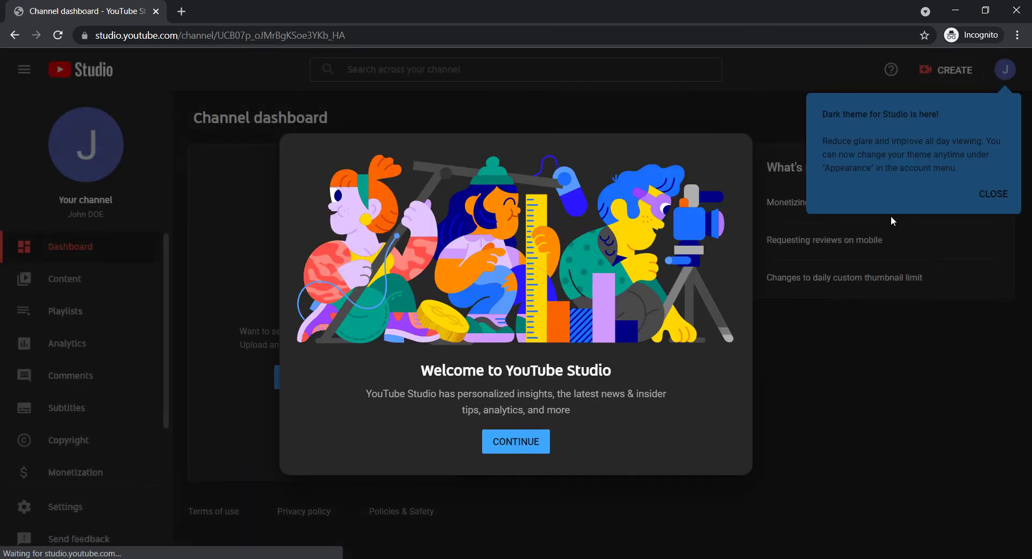
# Dismiss the Studio welcome, dark theme and customization tips, then open Customization
pyautogui.click(516, 447)
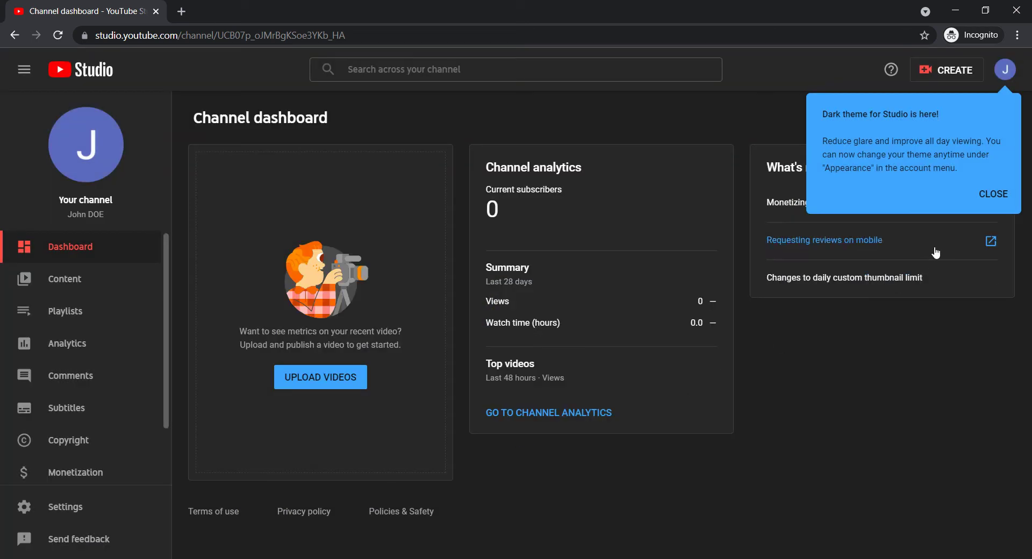
pyautogui.click(987, 204)
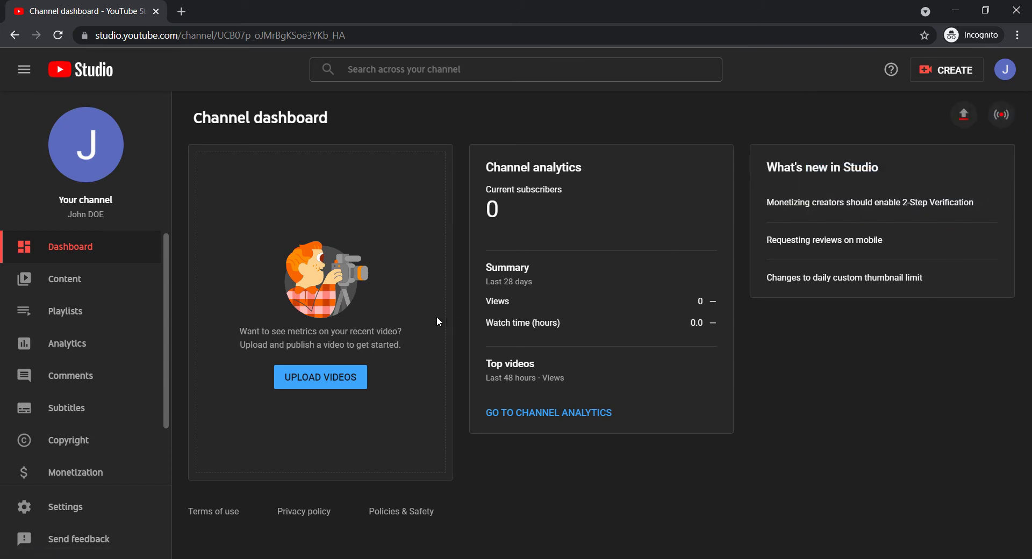
pyautogui.moveTo(166, 346); pyautogui.dragTo(159, 434)
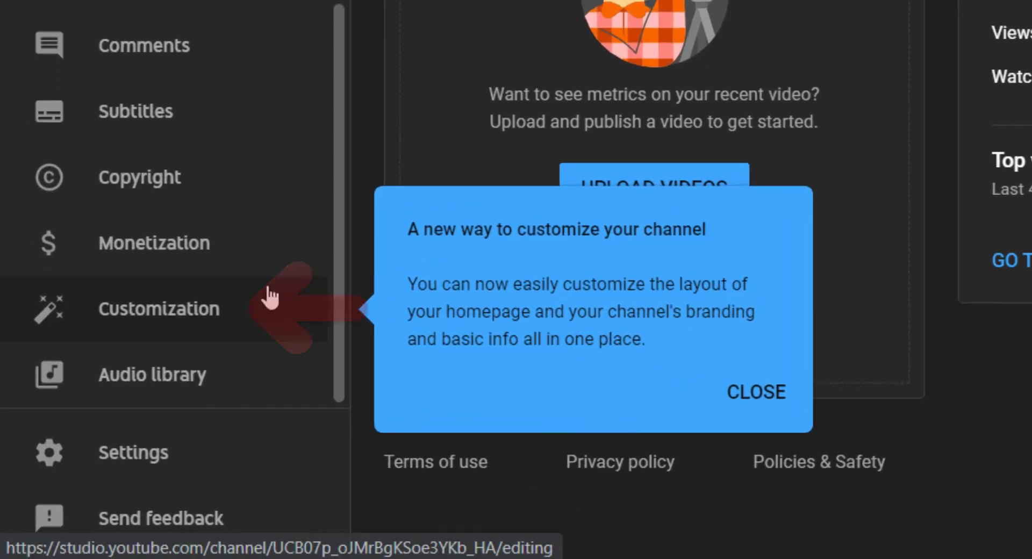
pyautogui.click(214, 307)
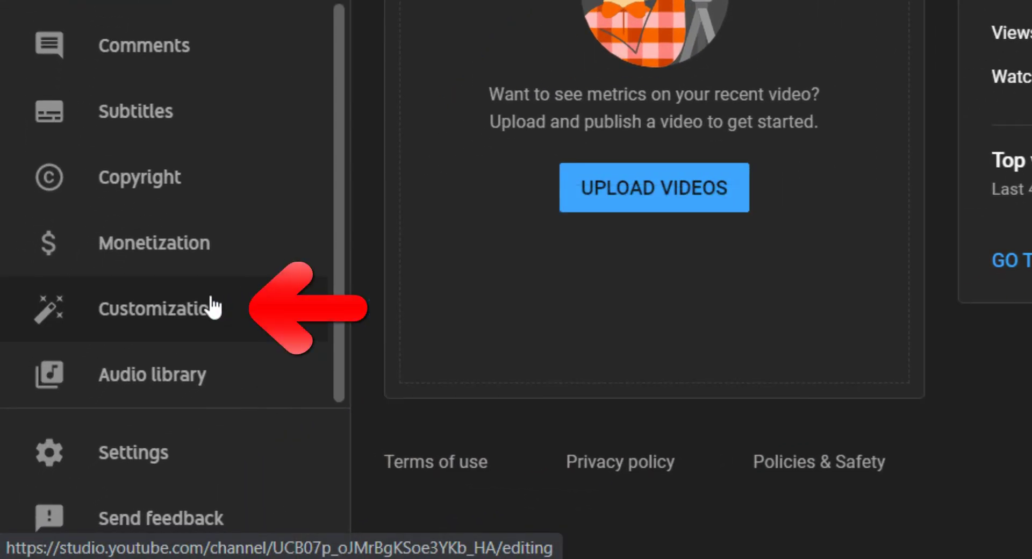
pyautogui.click(214, 306)
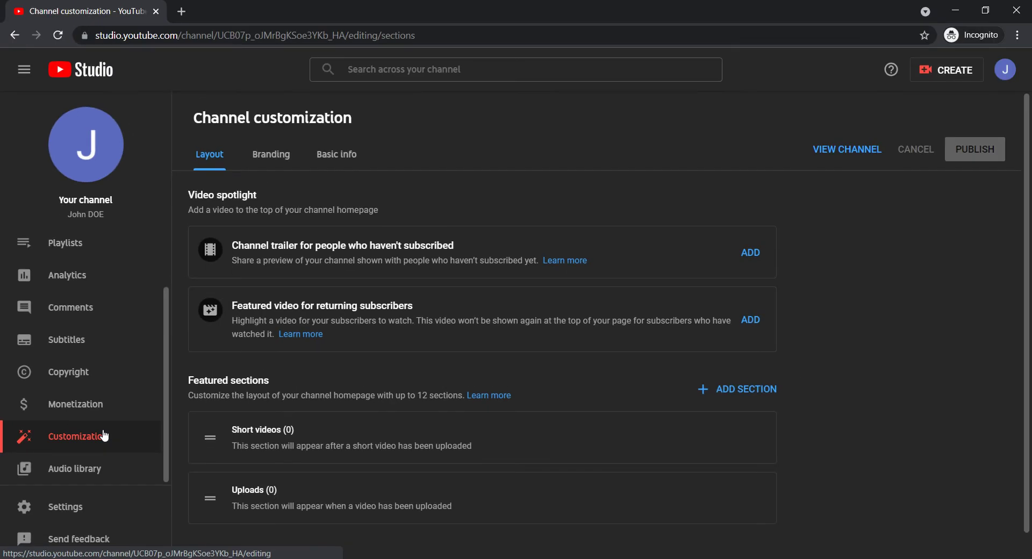
# Review the Branding and Basic info tabs, including the description, then view the public channel
pyautogui.click(272, 167)
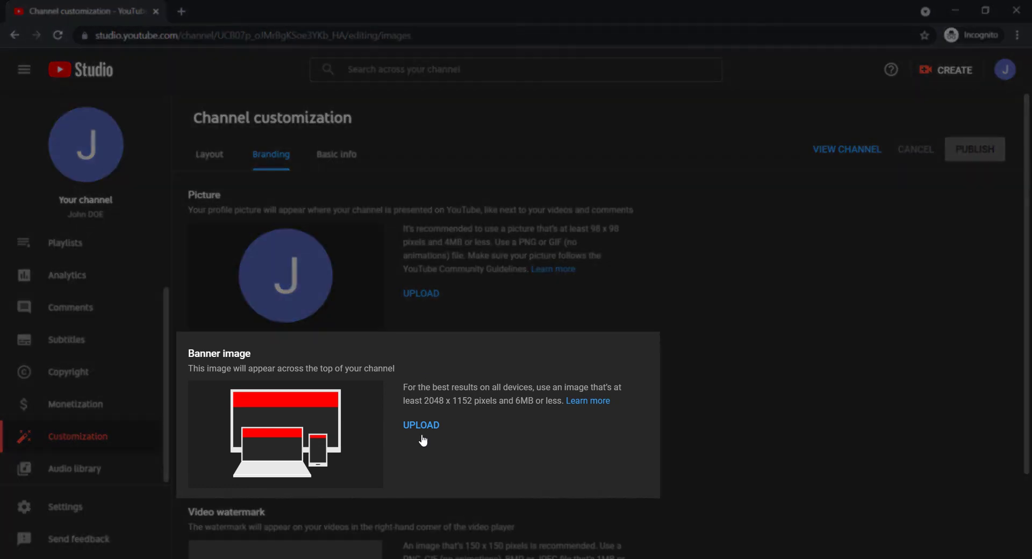
pyautogui.scroll(-2, 423, 440)
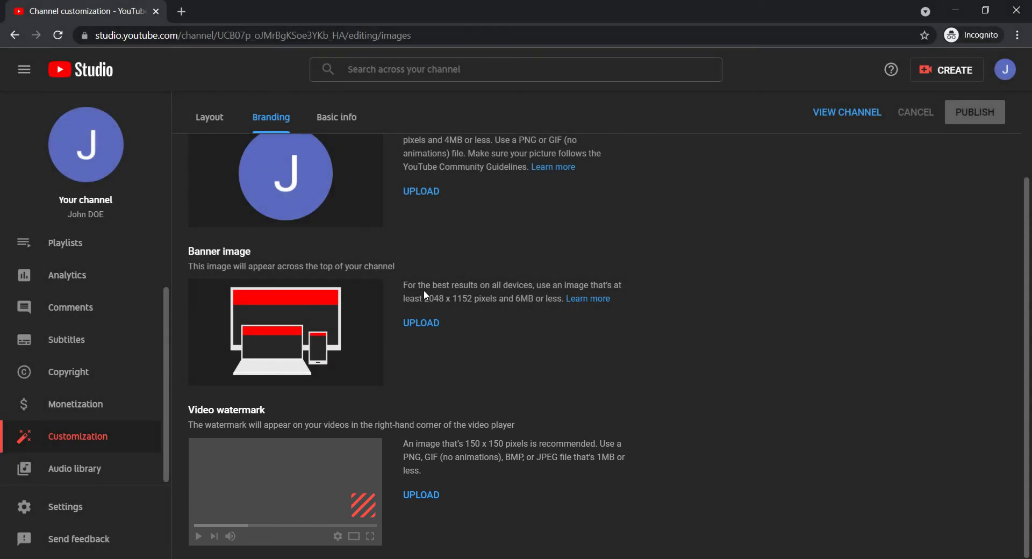
pyautogui.click(350, 122)
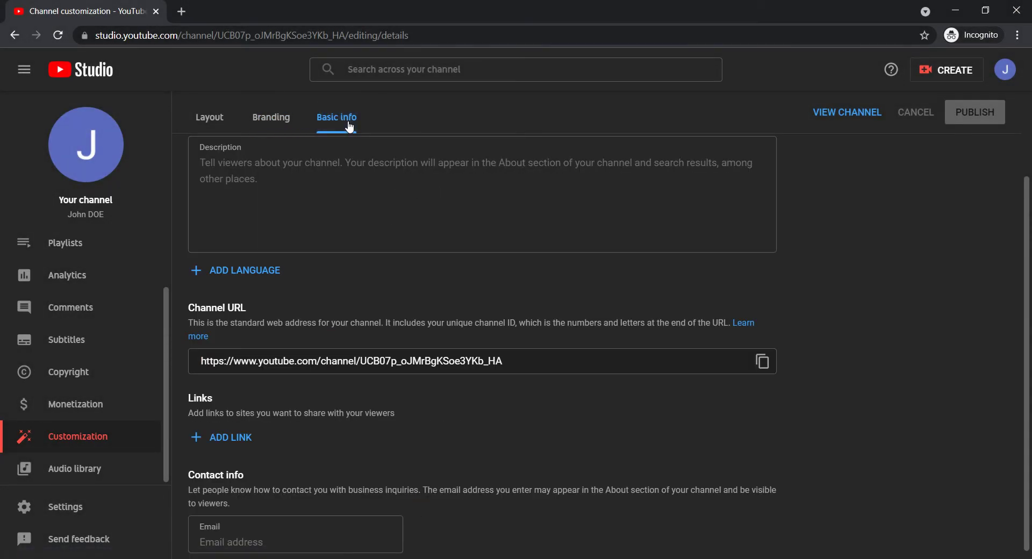
pyautogui.click(344, 162)
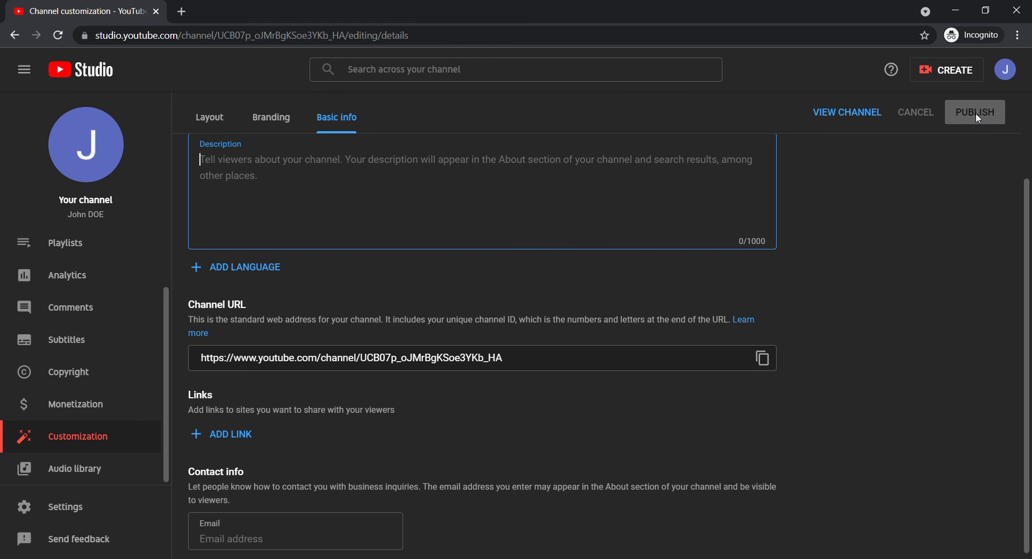
pyautogui.click(847, 118)
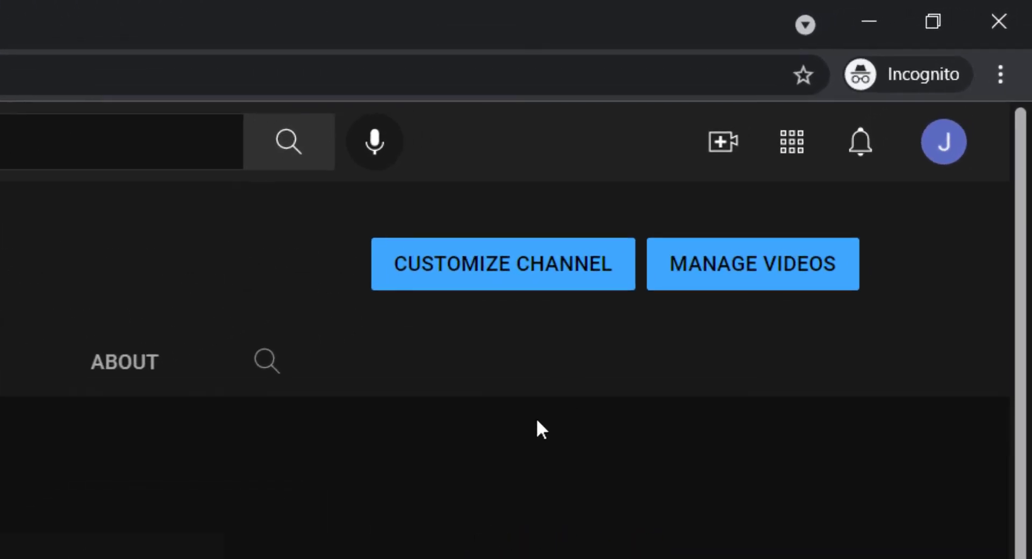
# Open the Create menu offering Upload video and Go live
pyautogui.click(722, 146)
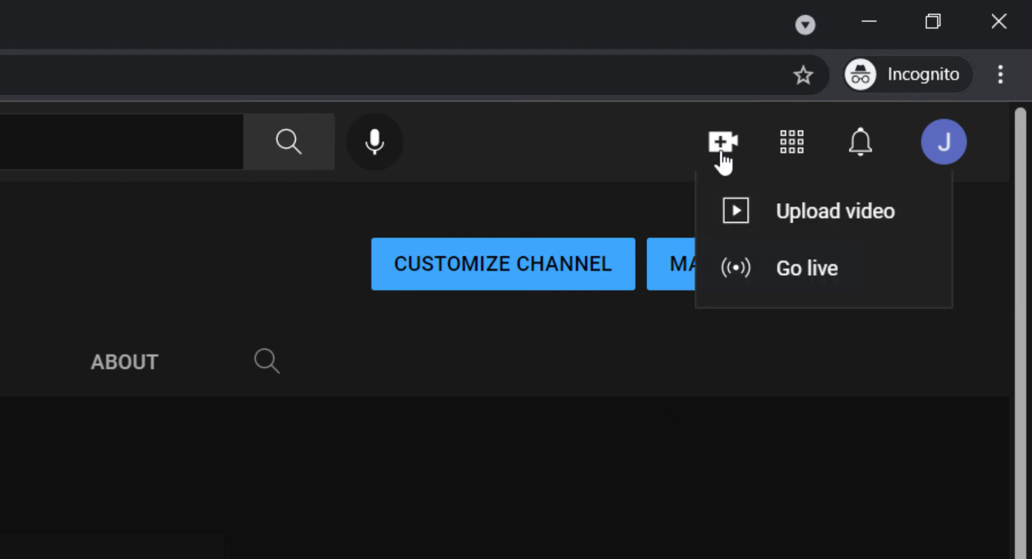